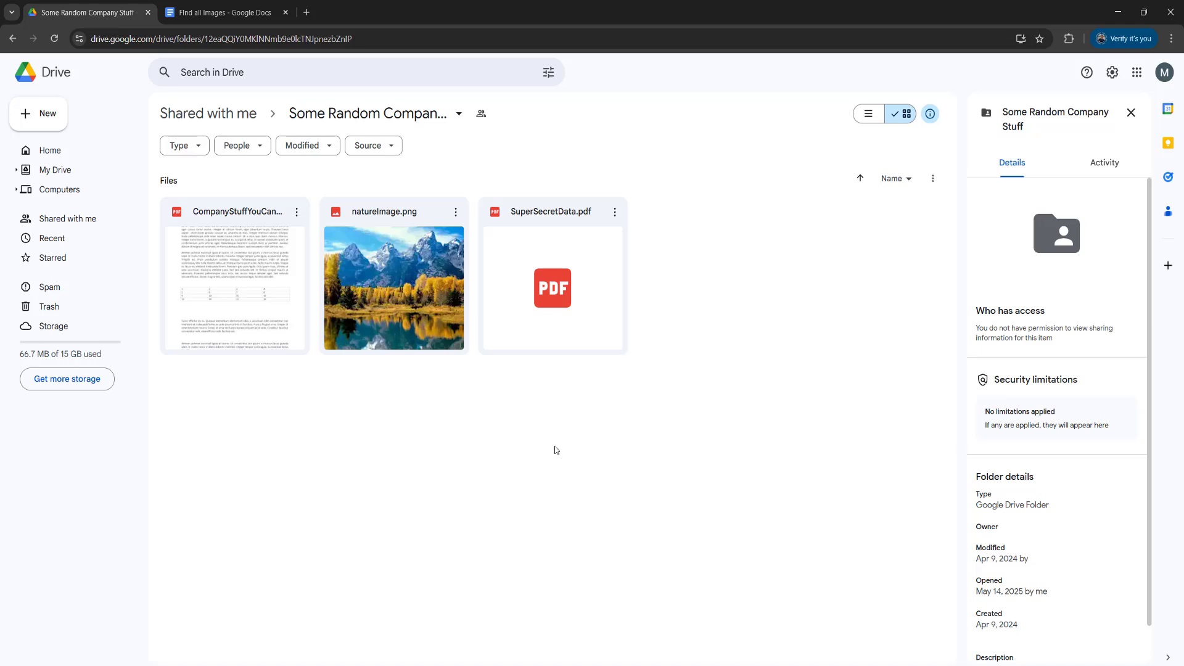
Step: Preview natureImage.png in Google Drive
left_click(454, 212)
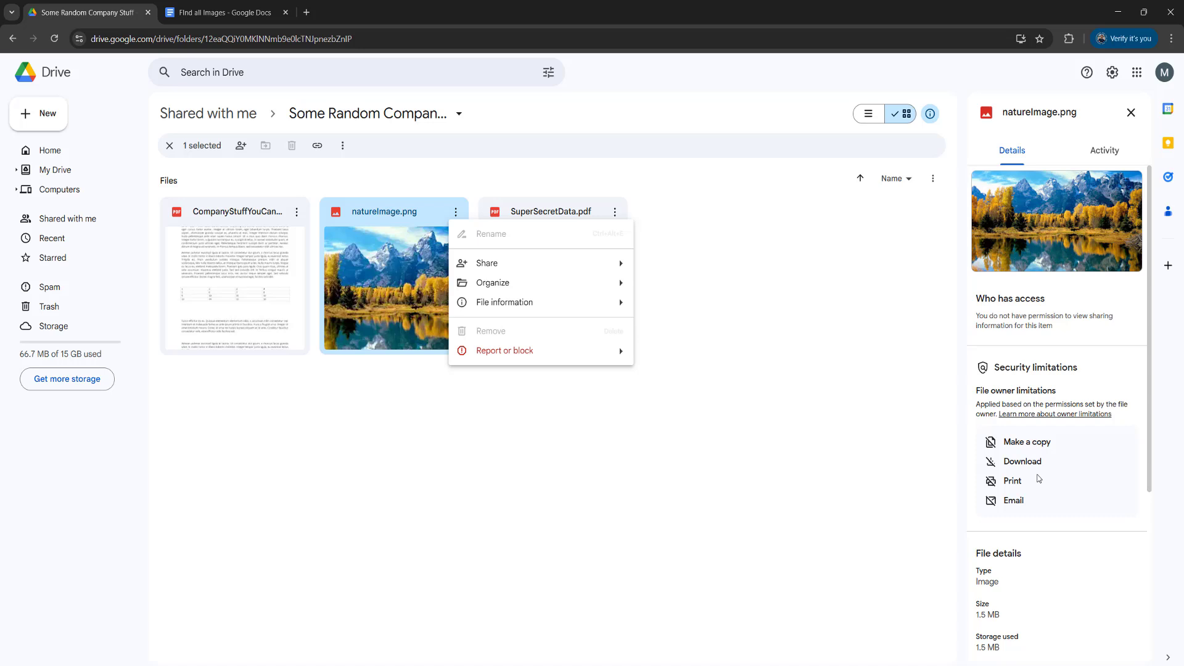
left_click(819, 368)
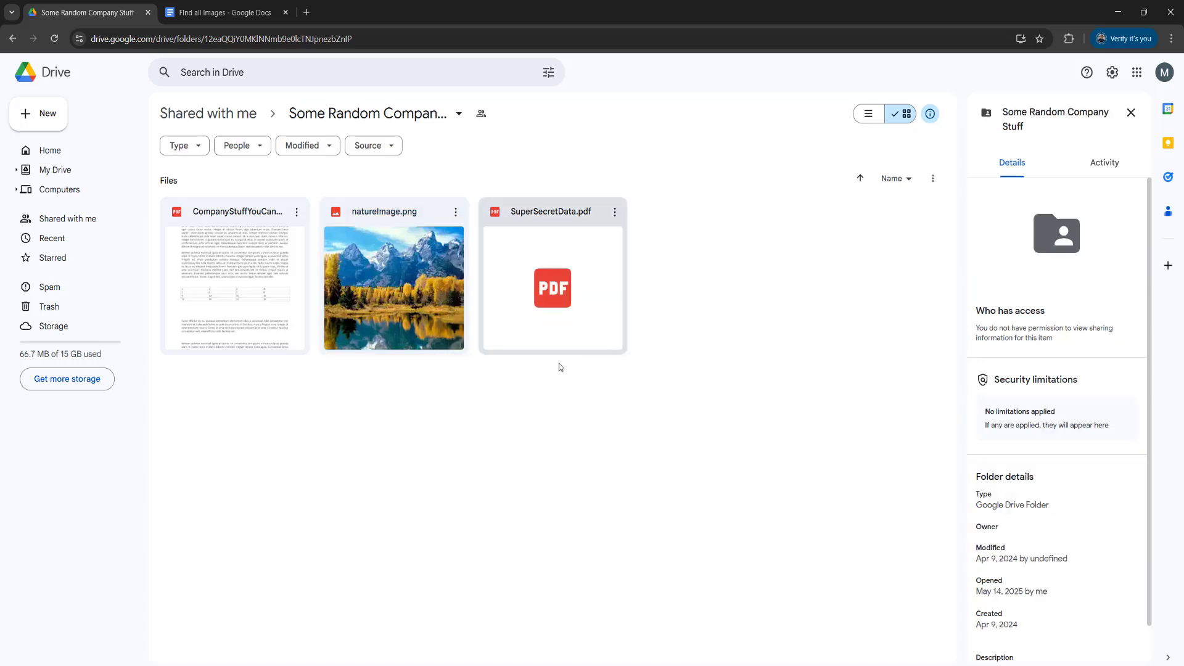
double_click(412, 287)
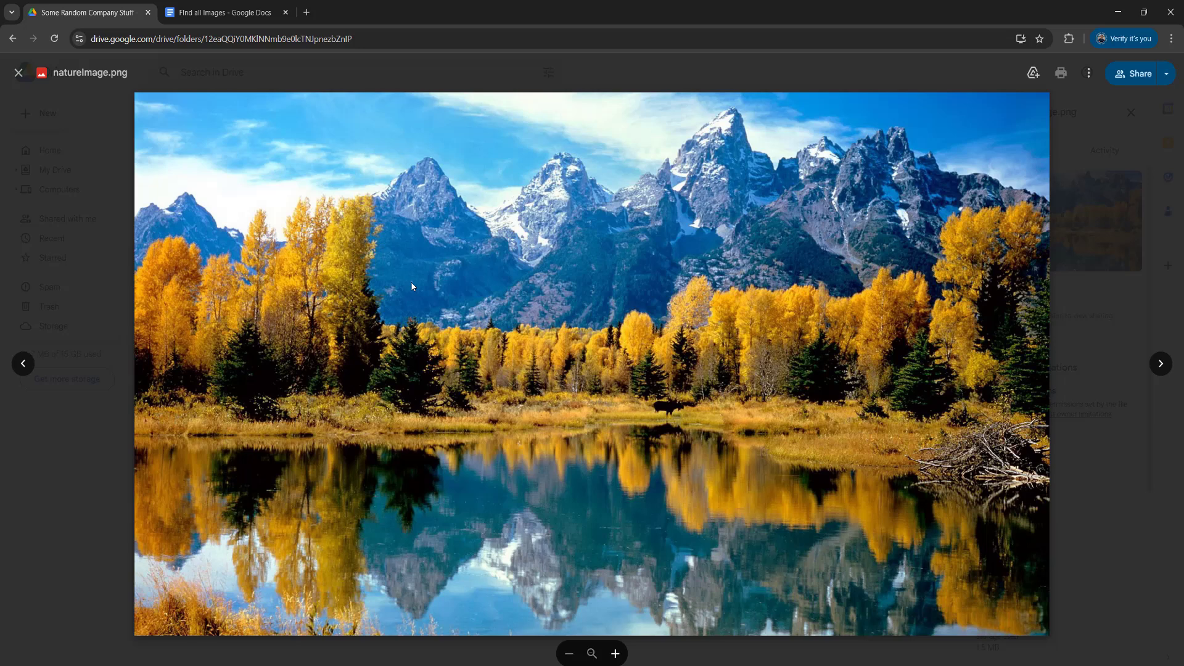
key("Escape")
Step: Open natureImage.png in its own browser tab, then switch to the Find all Images document
left_click(1088, 75)
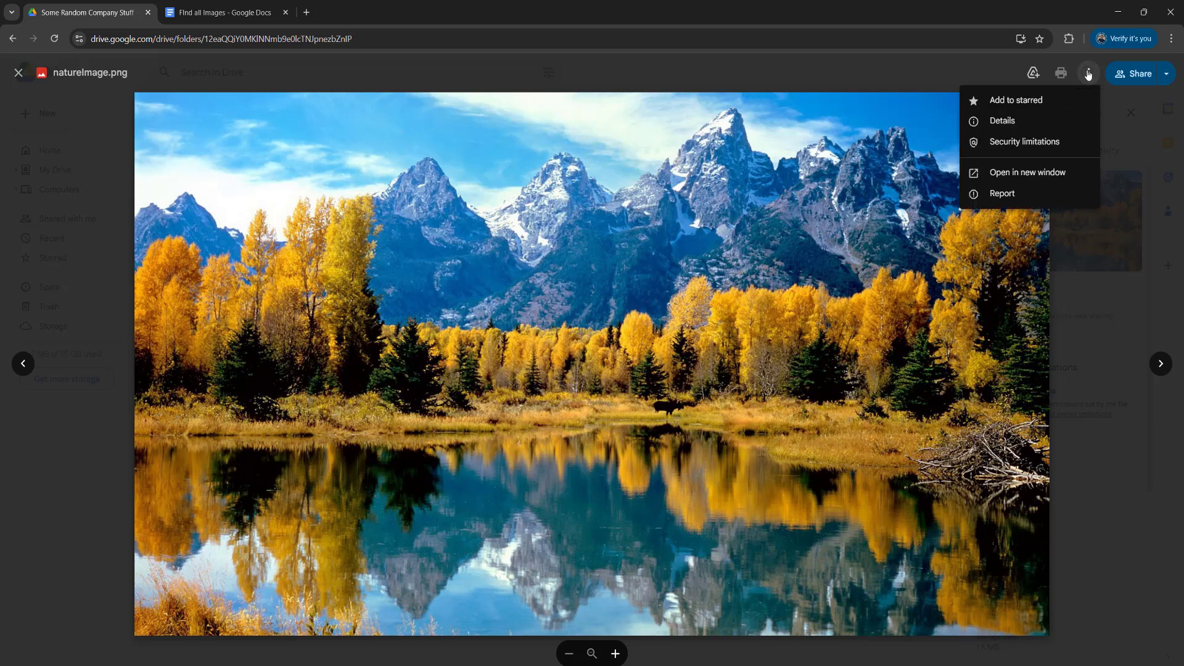
left_click(1043, 177)
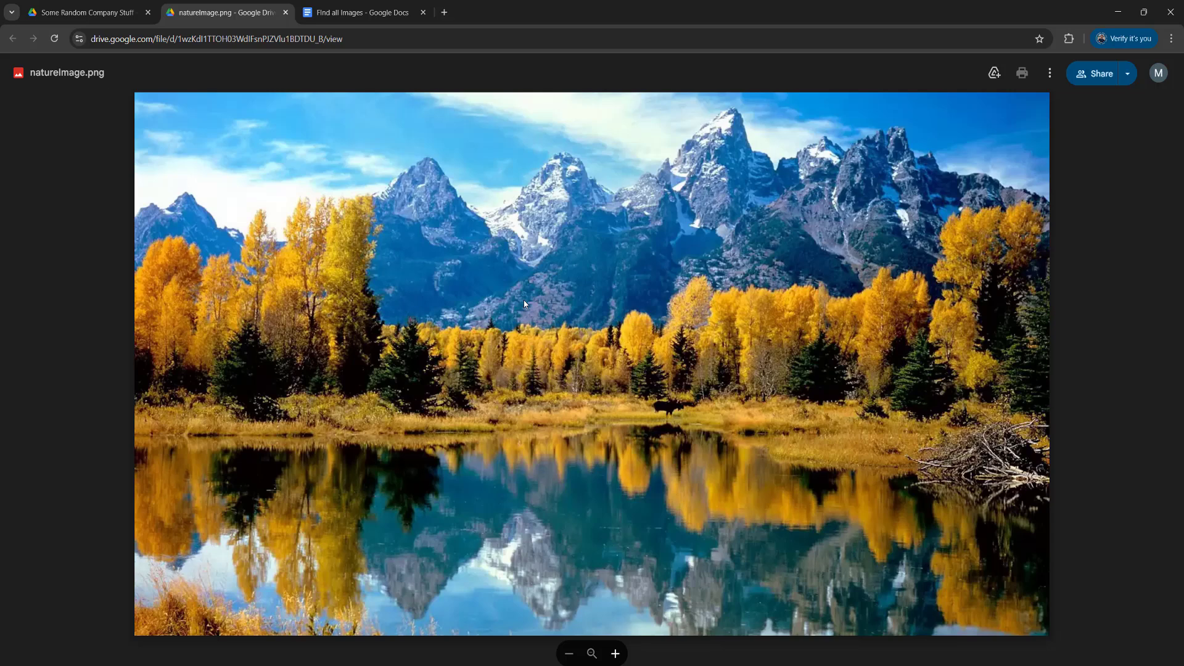
left_click(371, 11)
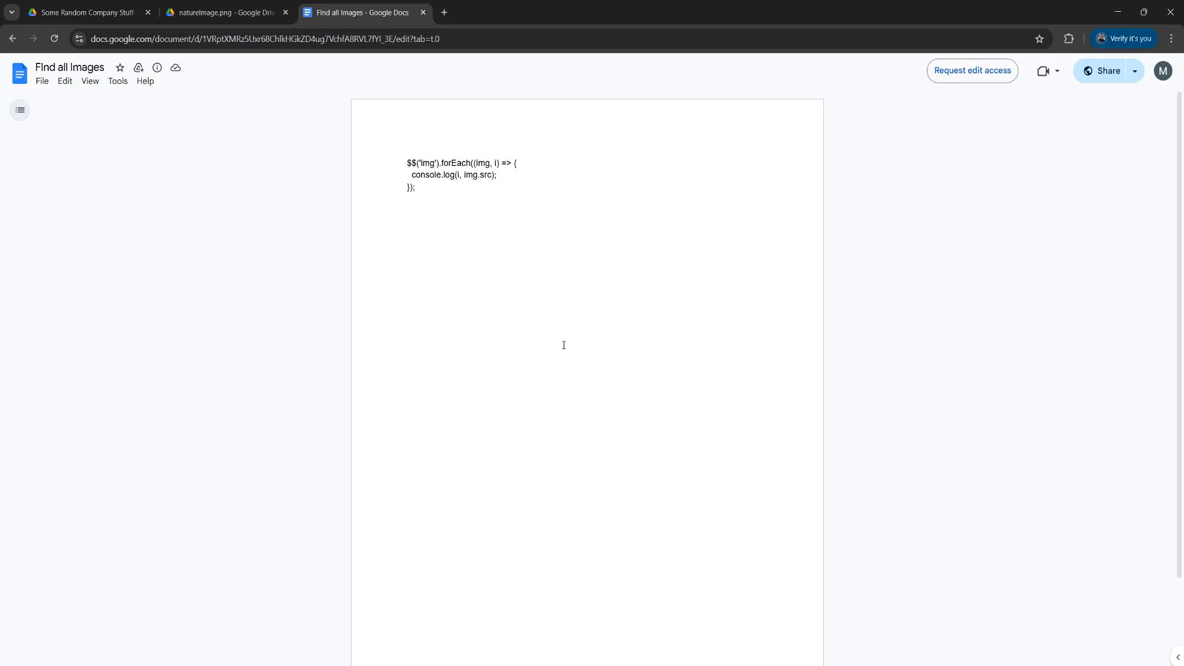
Step: Copy the three-line $$('img') script from the Find all Images document
left_click(473, 283)
left_click_drag(426, 211, 395, 148)
right_click(456, 168)
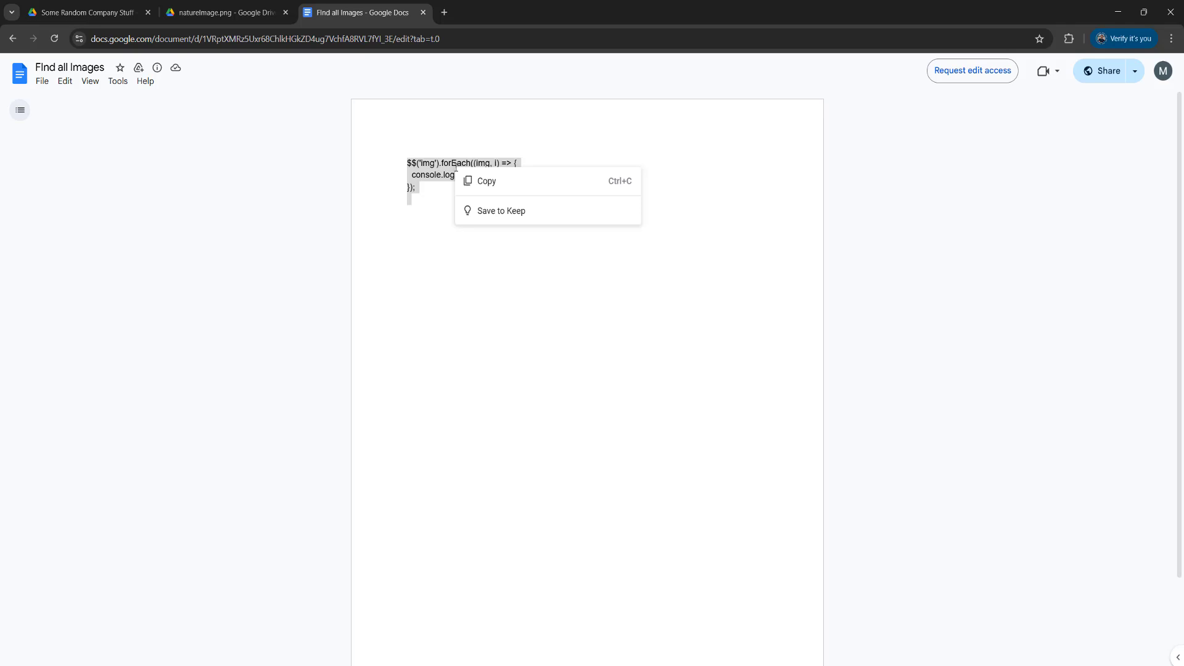
left_click(487, 181)
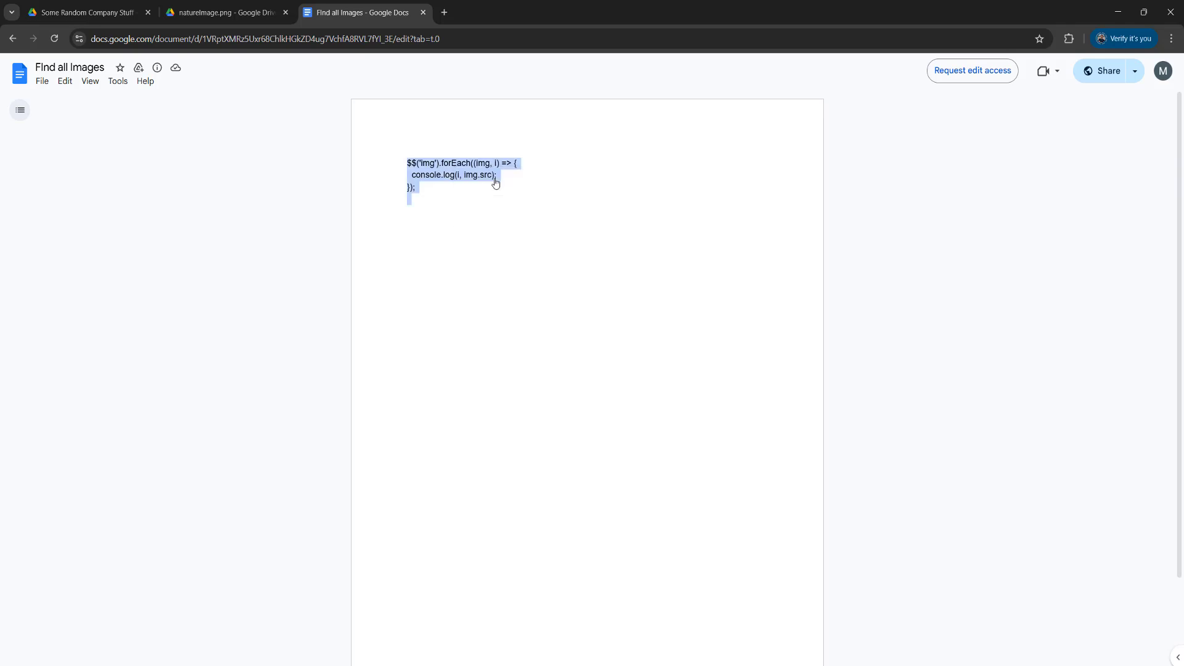
left_click(500, 208)
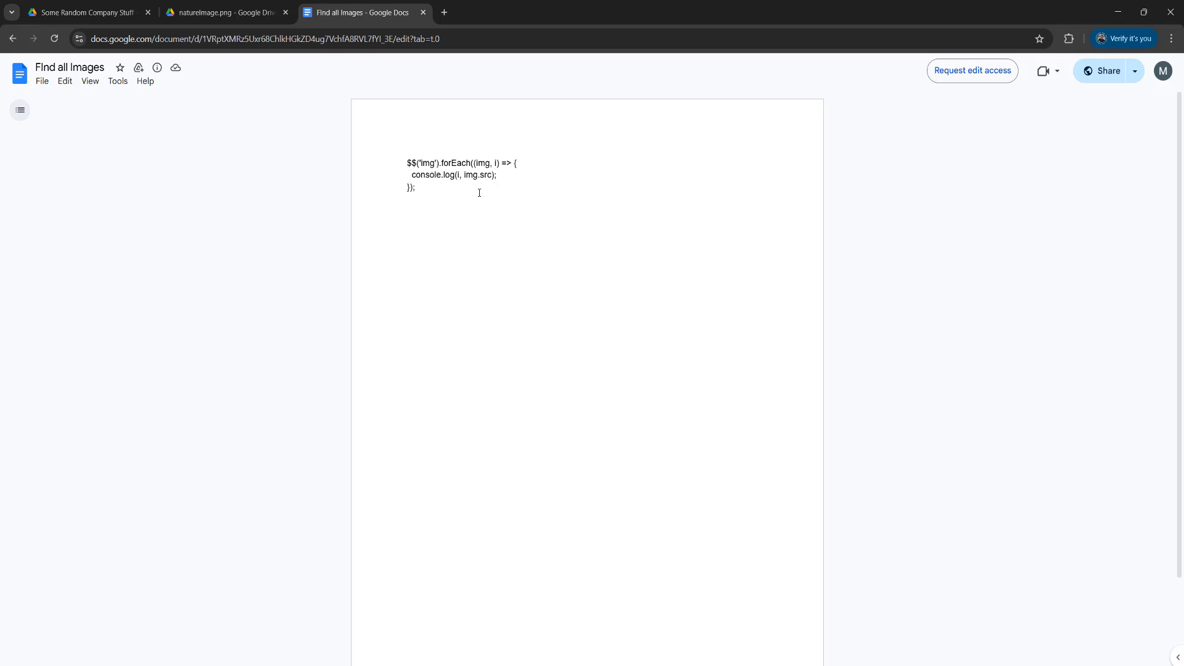
Step: Paste and run the $$('img') script in the natureImage.png page's DevTools Console
left_click(233, 15)
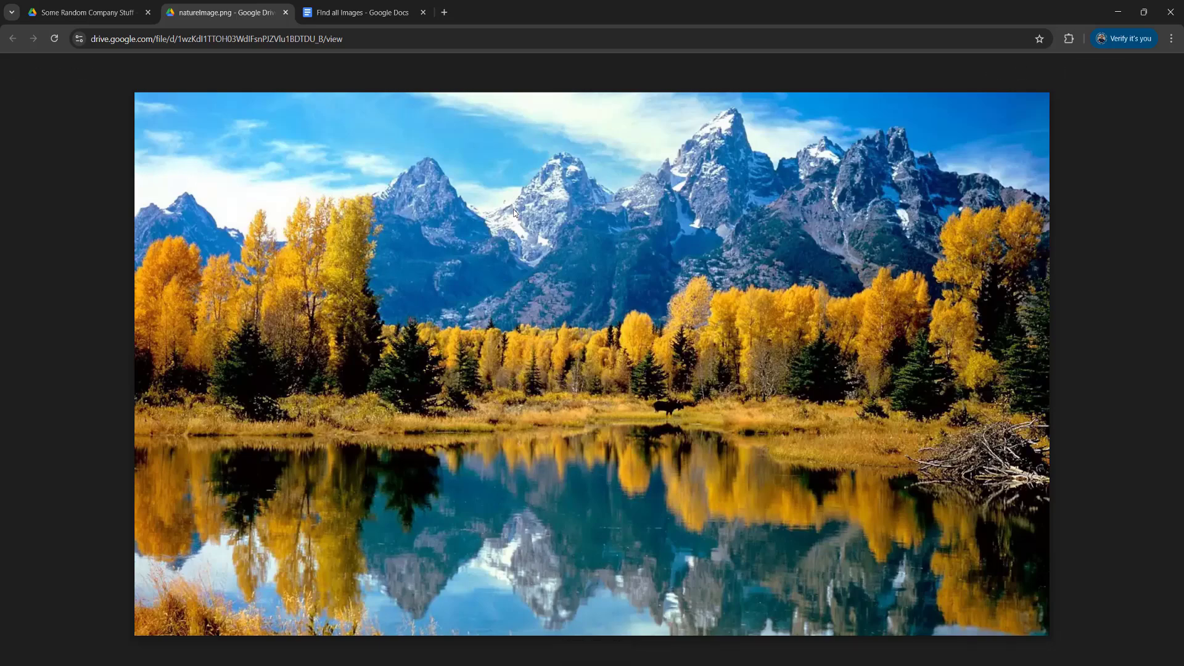
key("ctrl+shift+j")
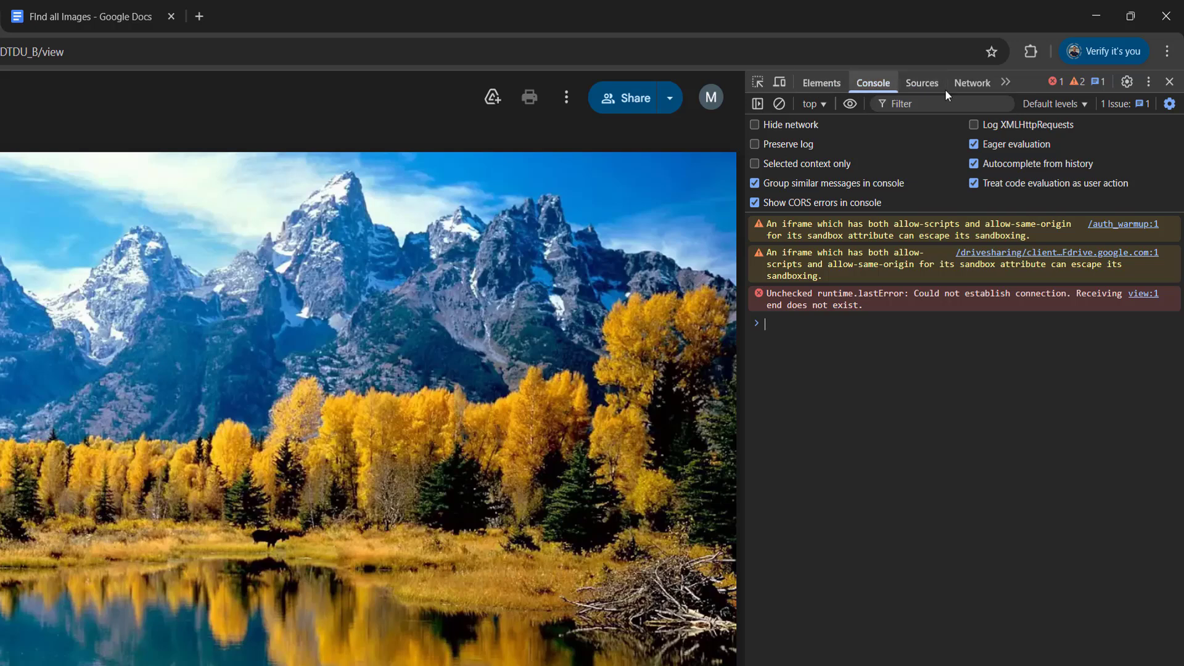
left_click(1007, 83)
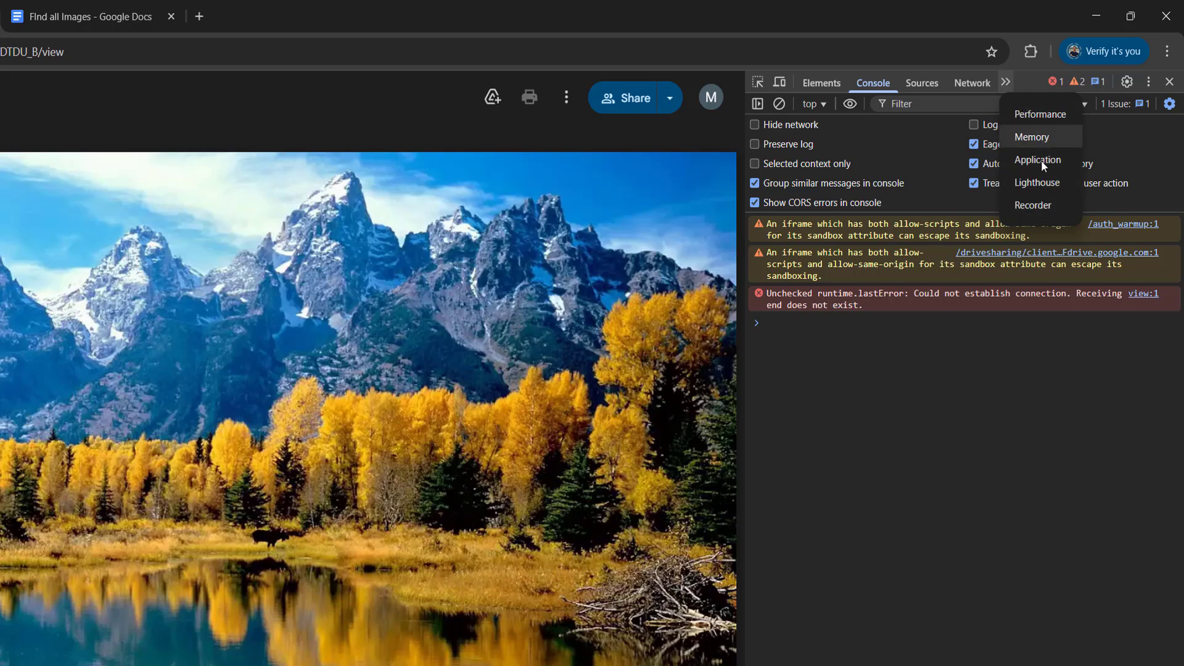
left_click(983, 349)
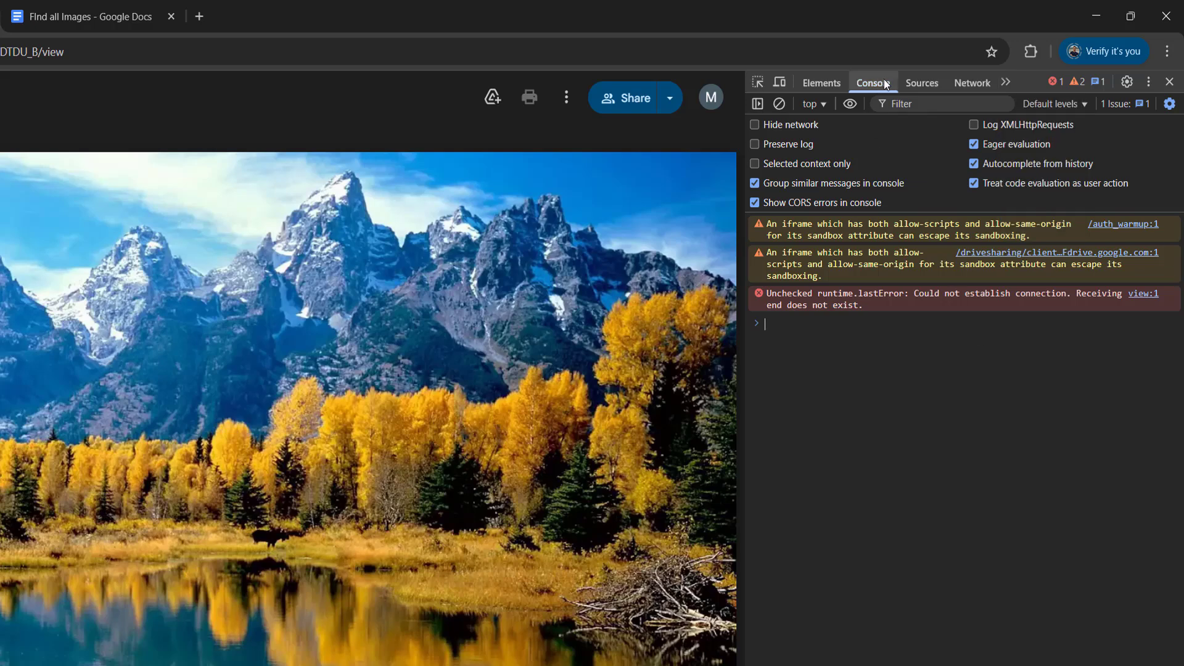
right_click(780, 324)
left_click(827, 432)
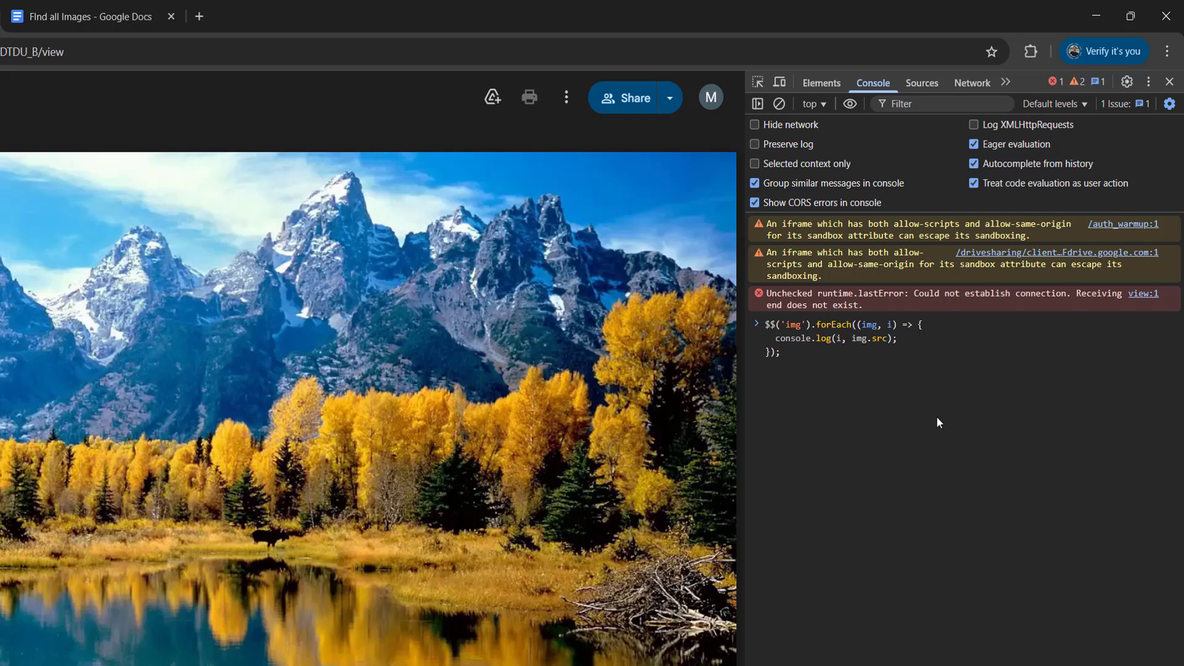
key("Return")
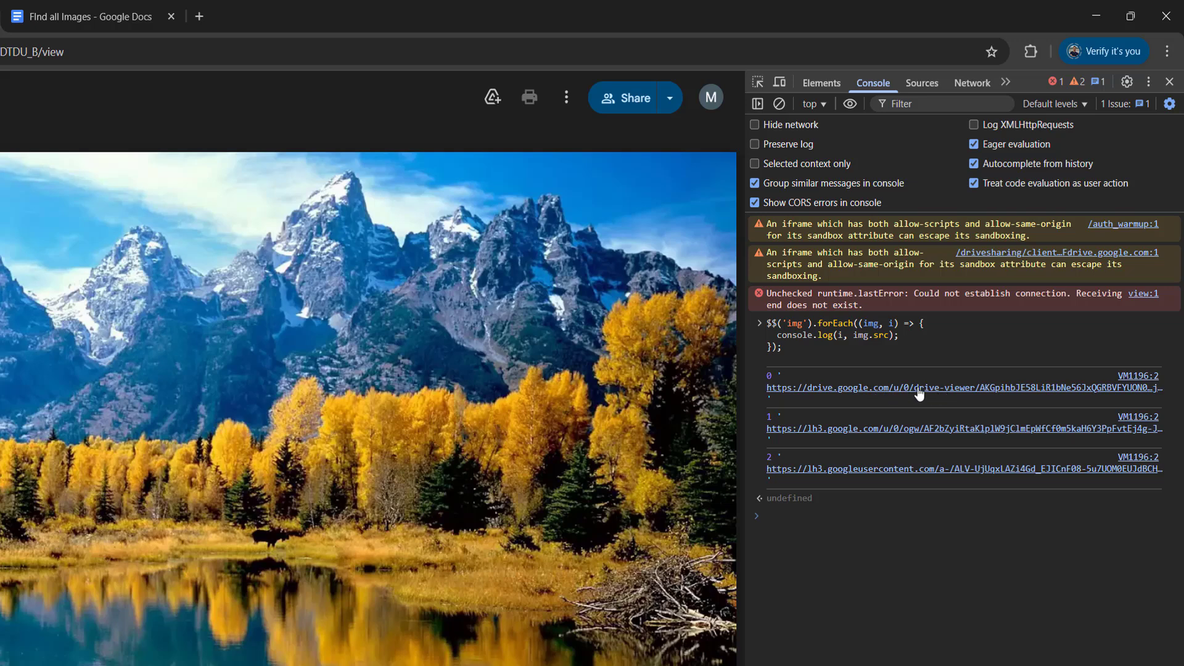
Step: Open the first logged image URL, the mountain lake picture, in a new Chrome tab
right_click(1137, 379)
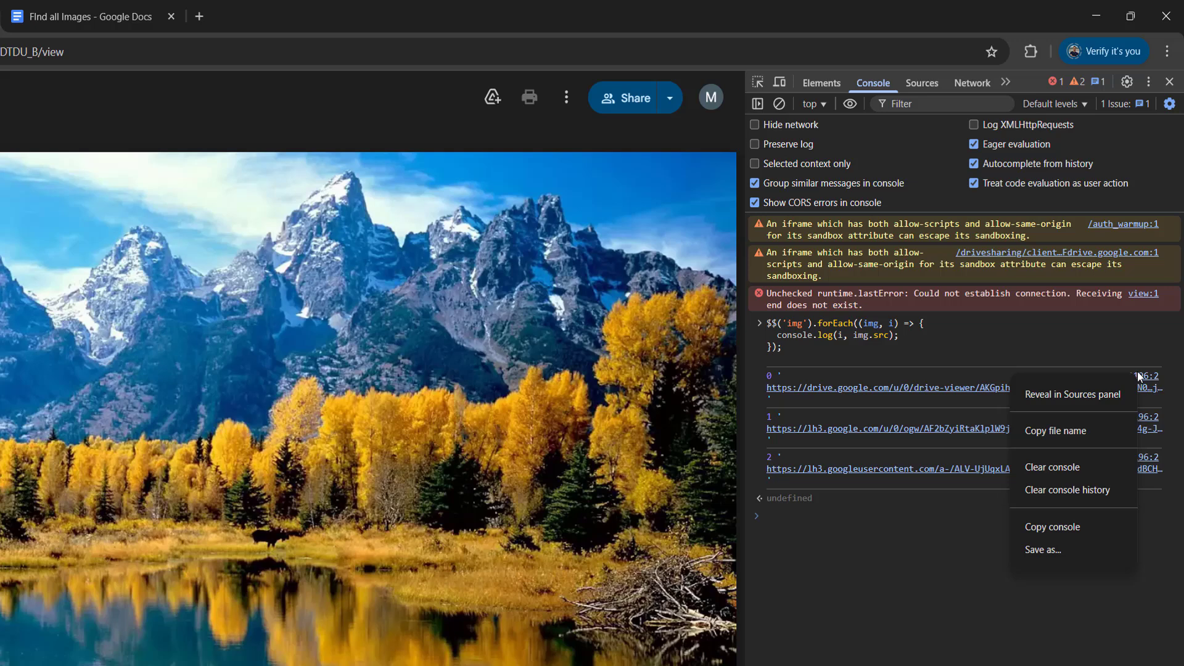
left_click(862, 399)
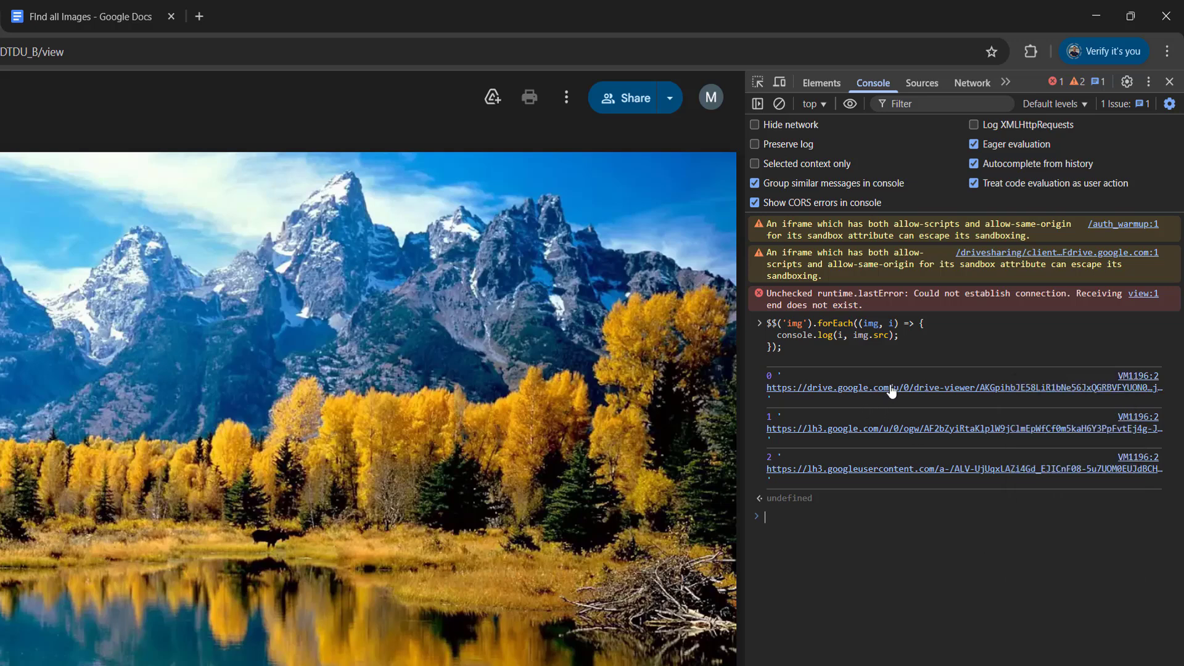
right_click(903, 388)
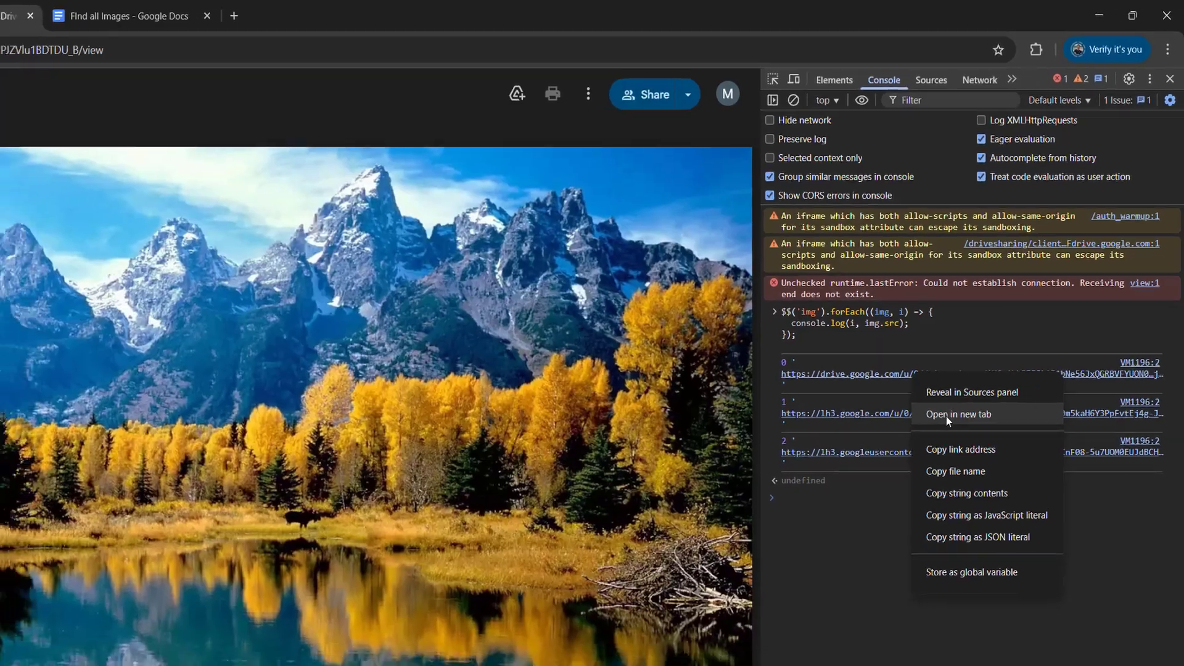
left_click(937, 430)
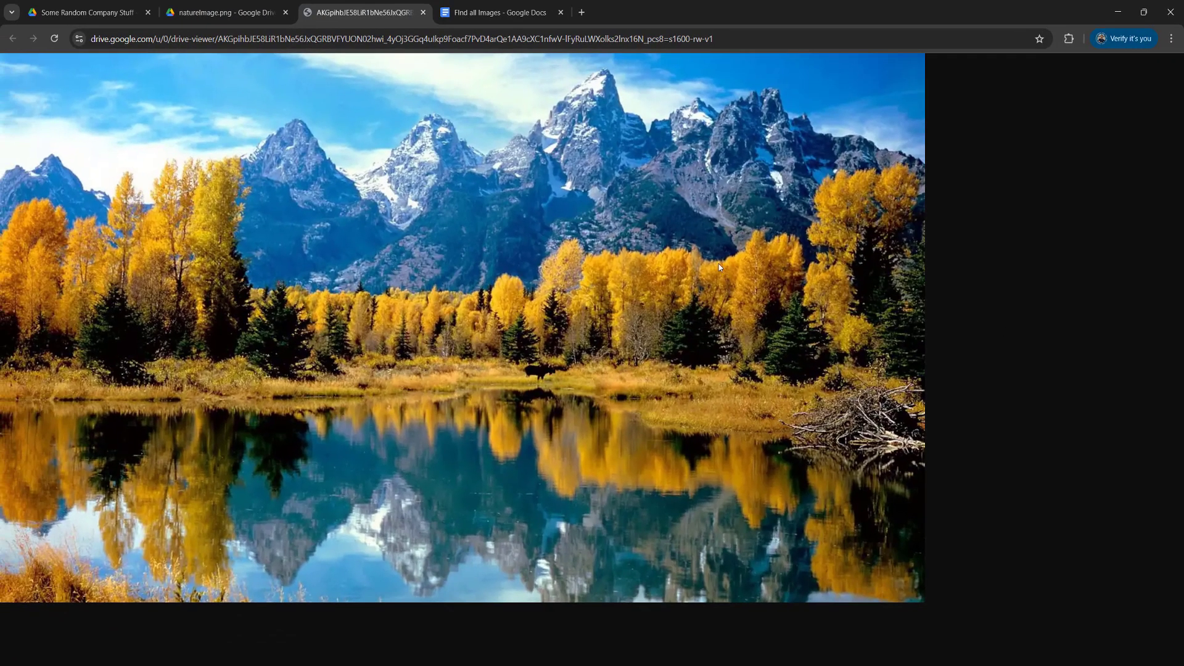
Step: Copy the full-size nature image, check the other logged image tabs, and return to it
right_click(494, 174)
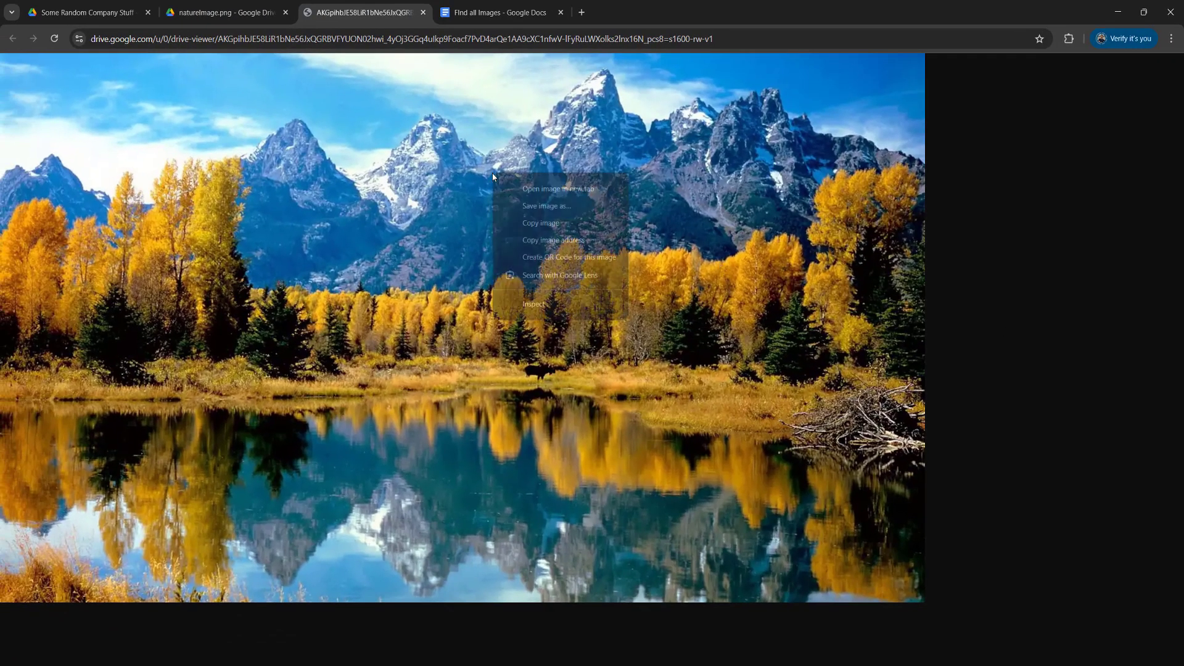
left_click(547, 225)
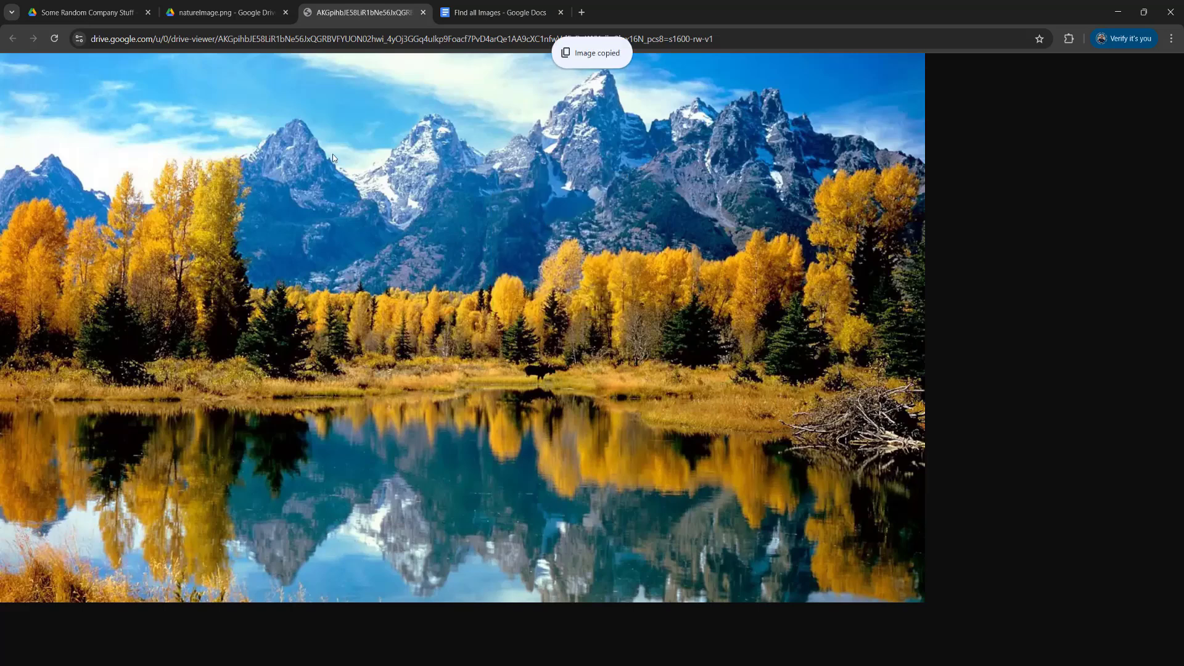
left_click(239, 14)
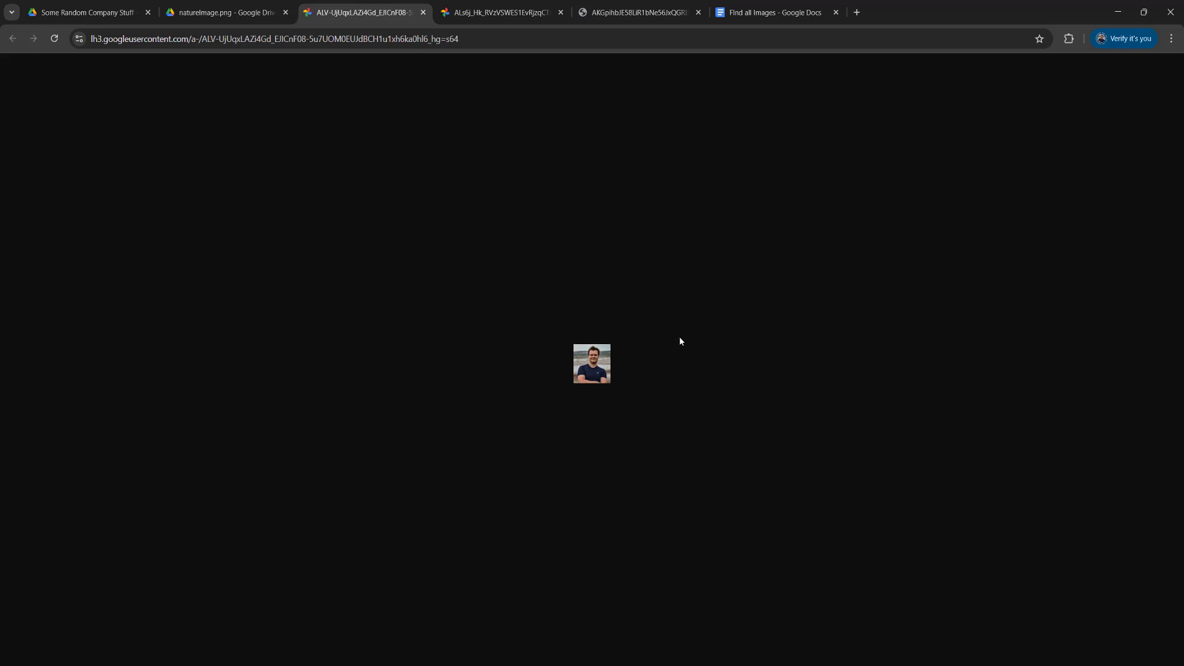
left_click(232, 12)
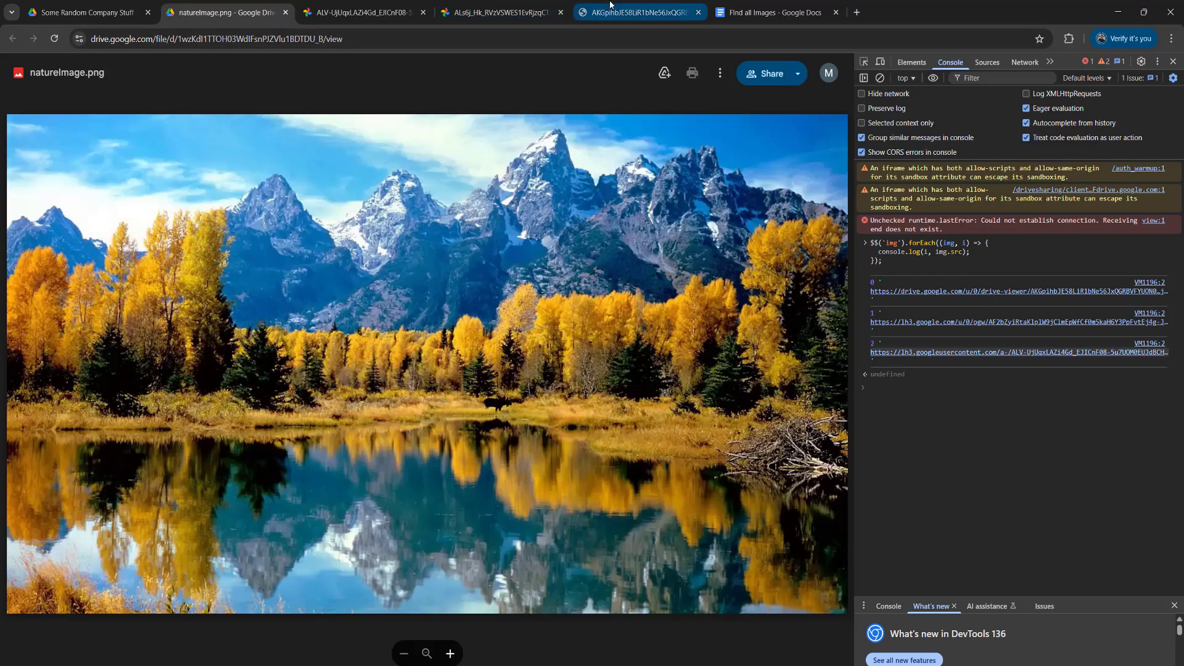
left_click(614, 11)
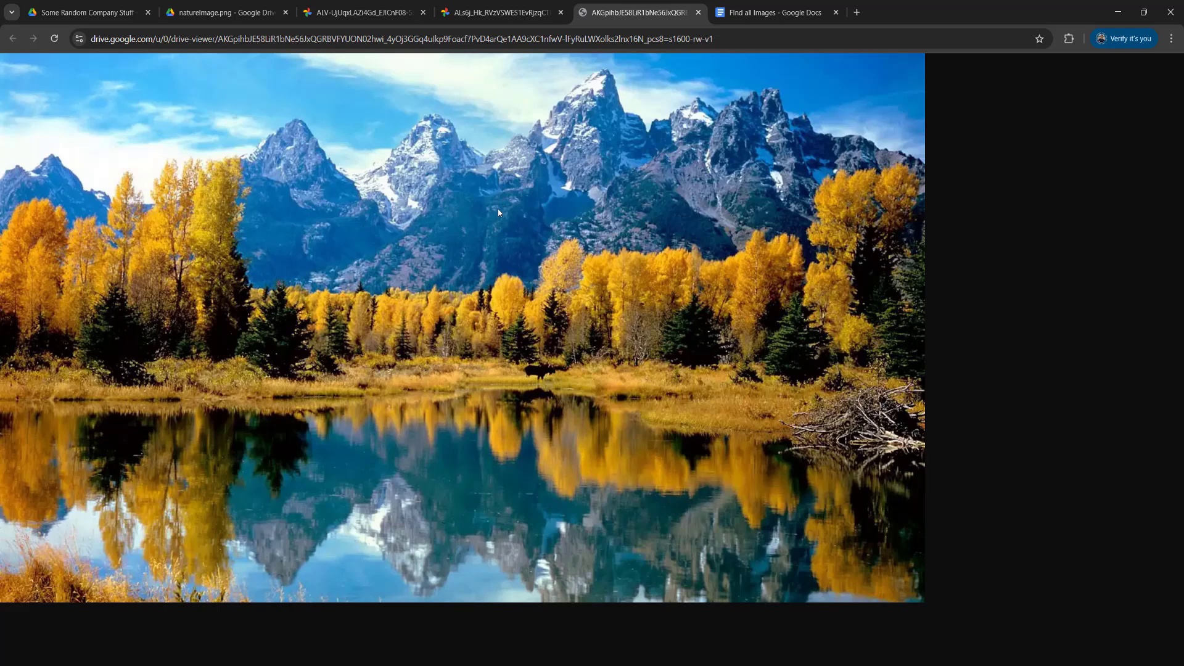
Step: Save the full-size image to Merge PDFS as natureImage.png using the All Files type
right_click(489, 193)
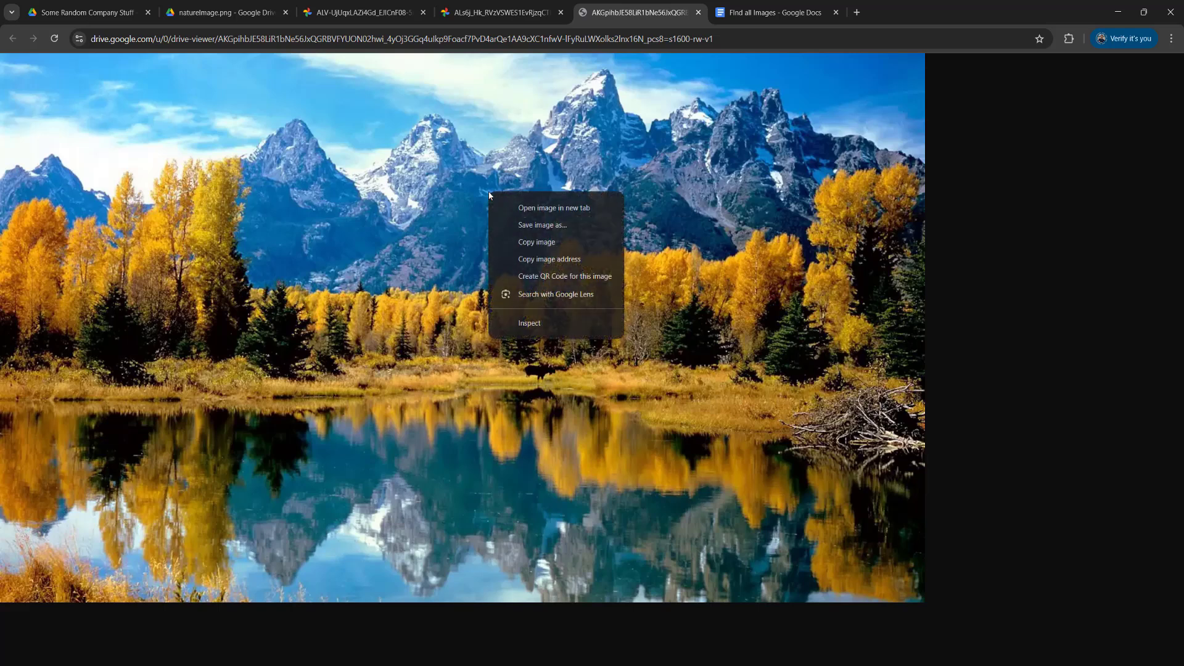
left_click(555, 244)
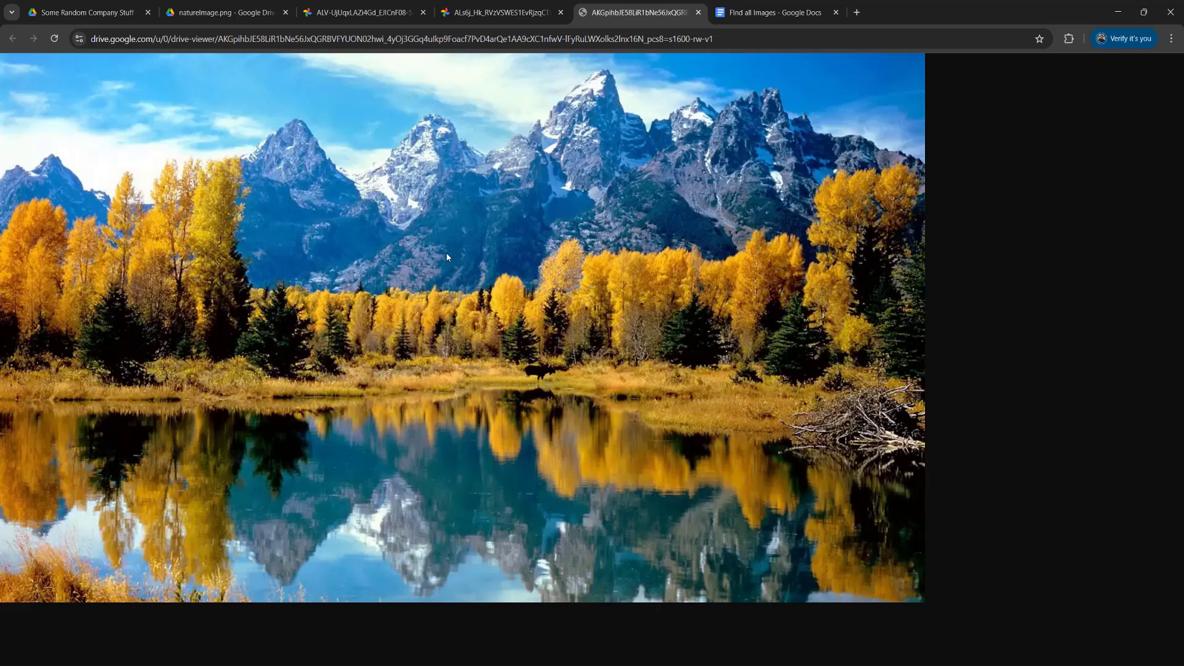
right_click(482, 258)
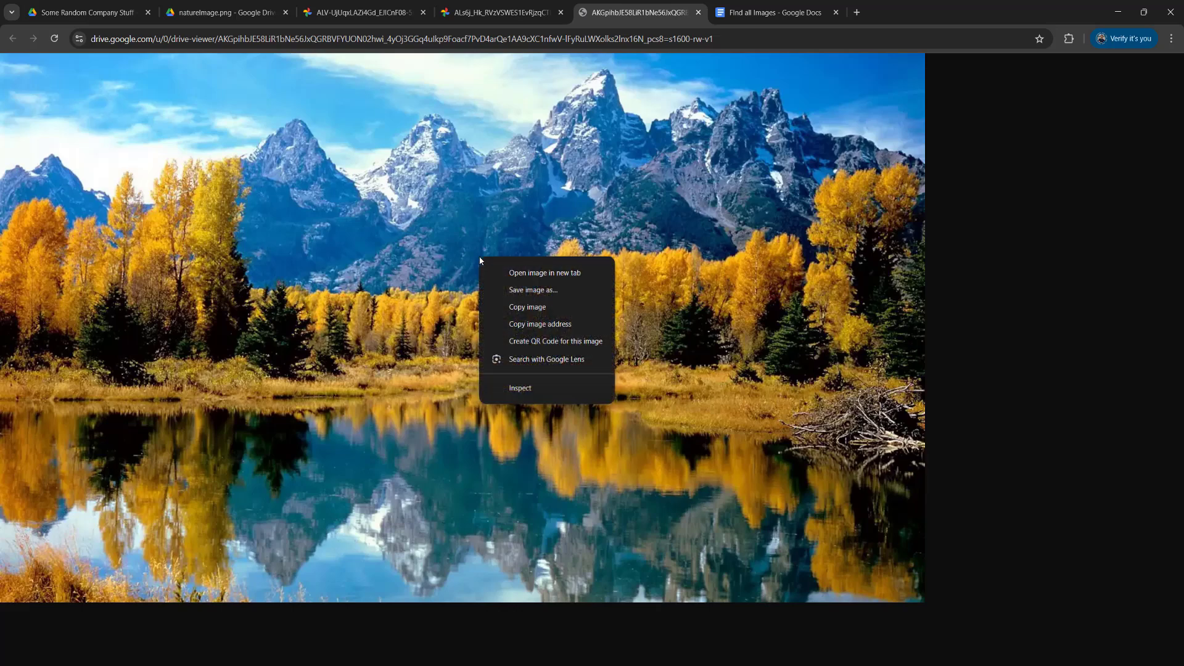
left_click(552, 294)
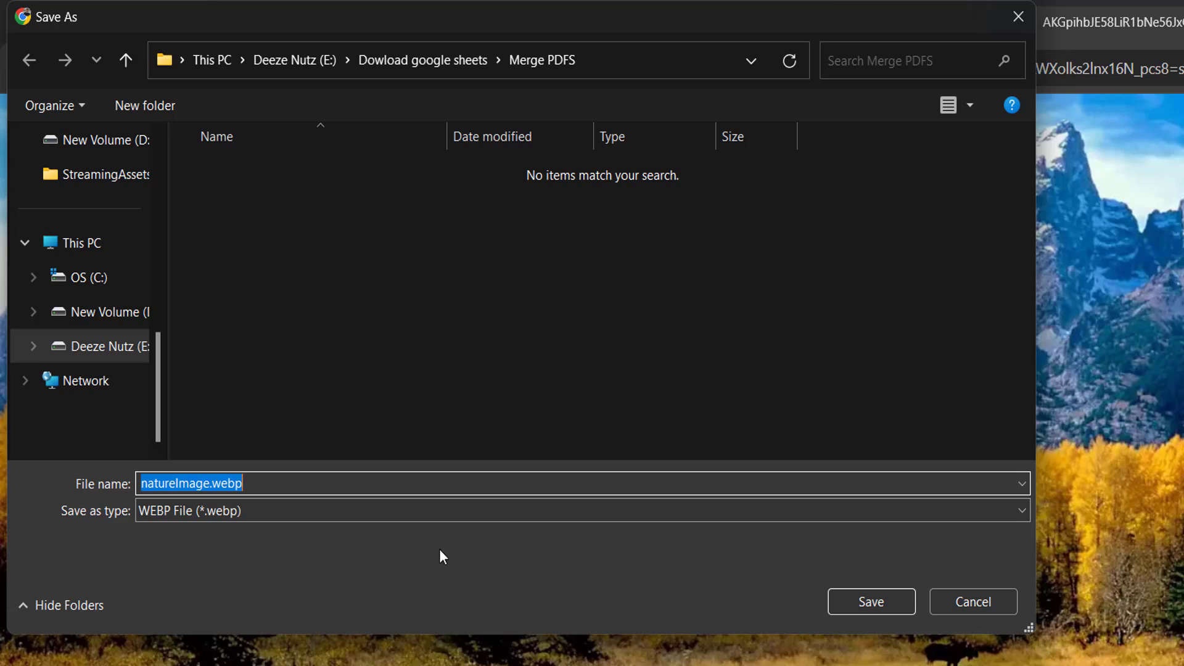
left_click(319, 510)
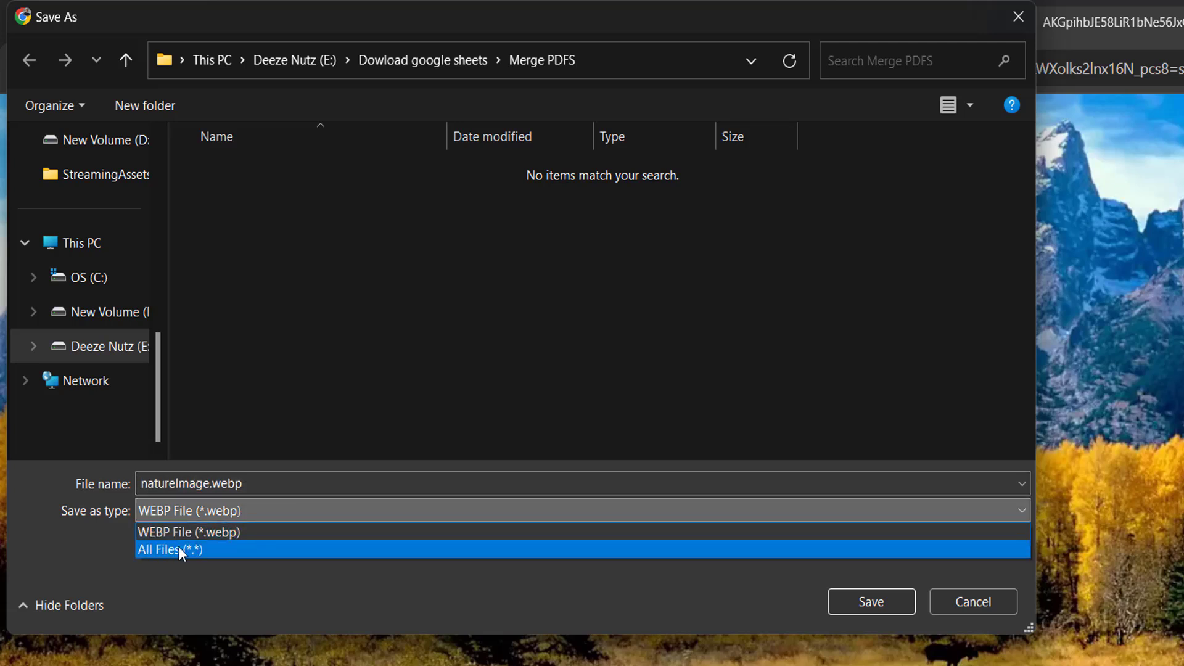
left_click(179, 547)
double_click(266, 483)
left_click_drag(278, 483, 215, 485)
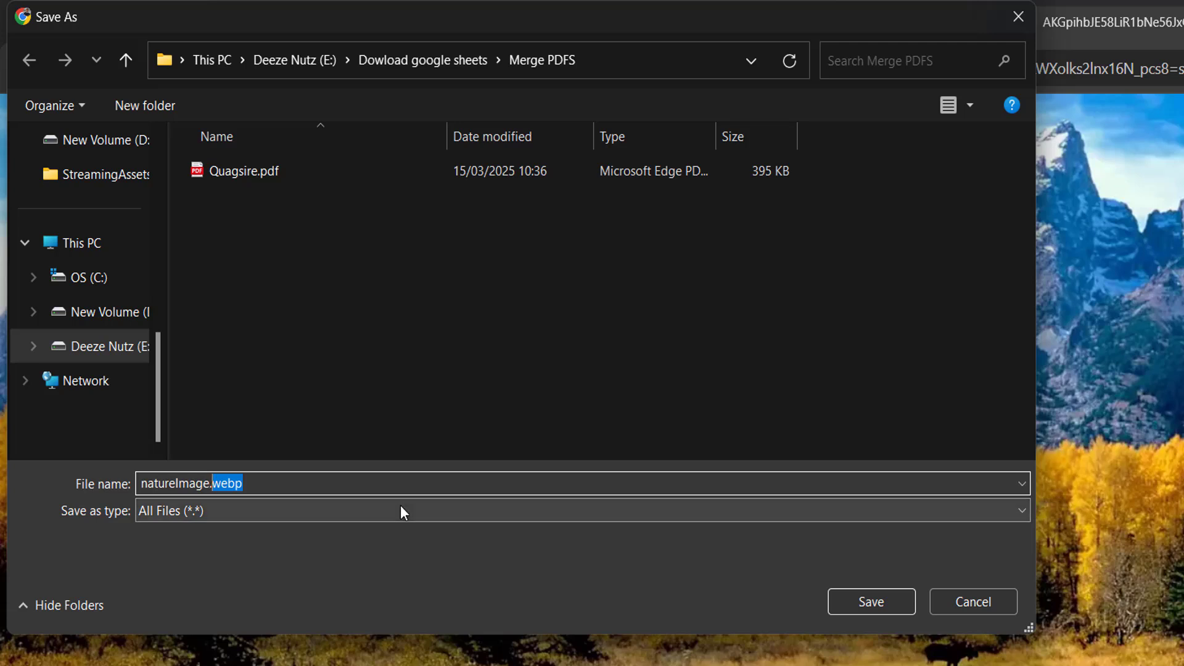
type("png")
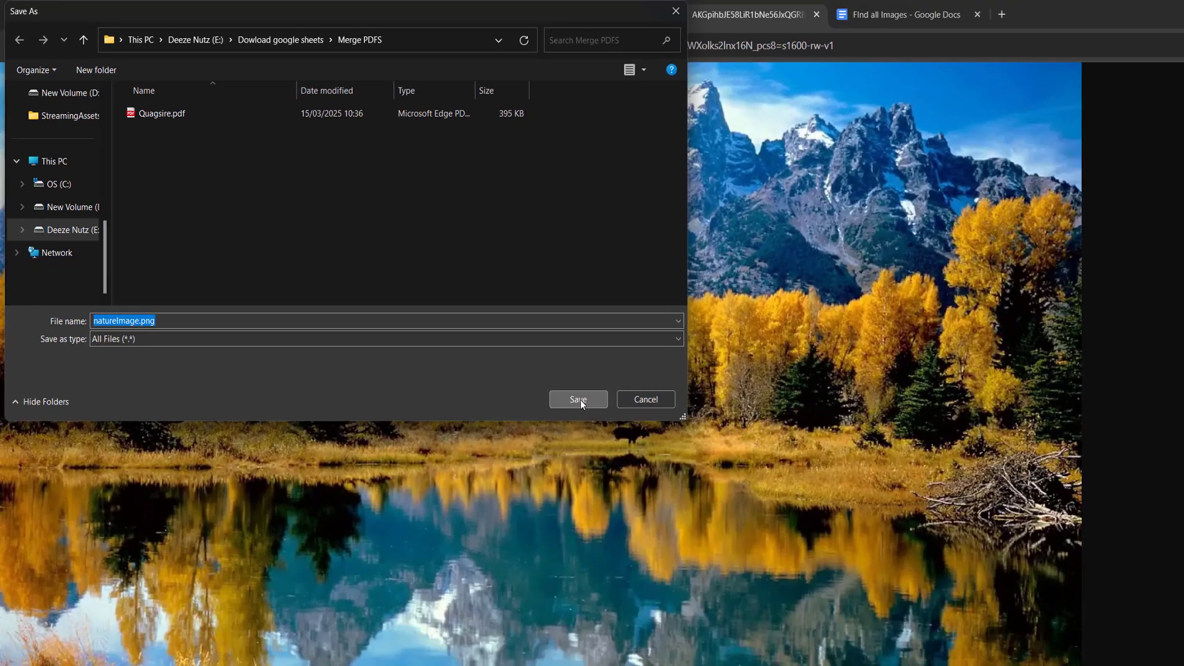
left_click(872, 602)
Step: View natureImage.png from Chrome's downloads in Photos at 1600 × 900, then close Photos
left_click(969, 68)
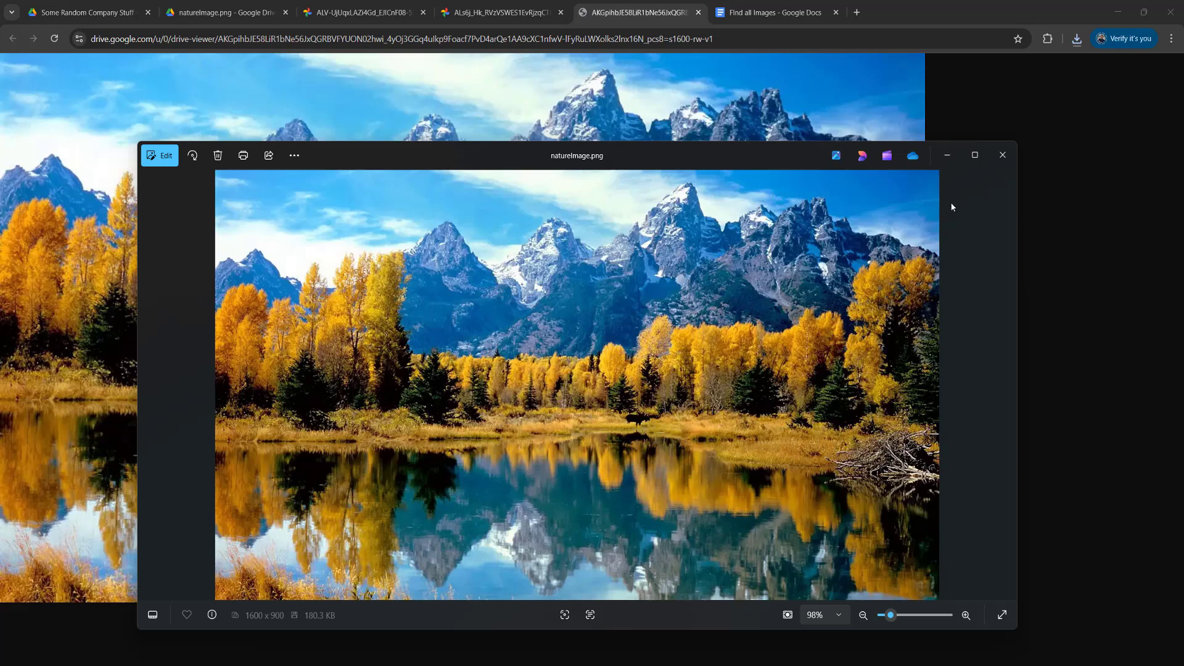
left_click(1002, 155)
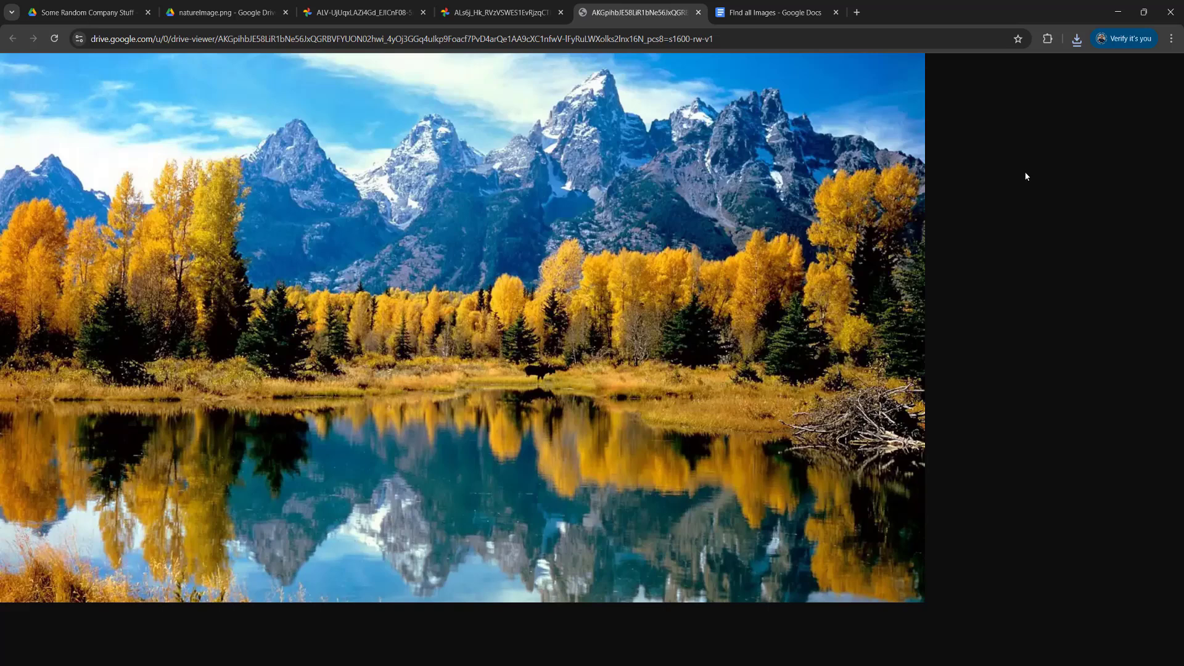